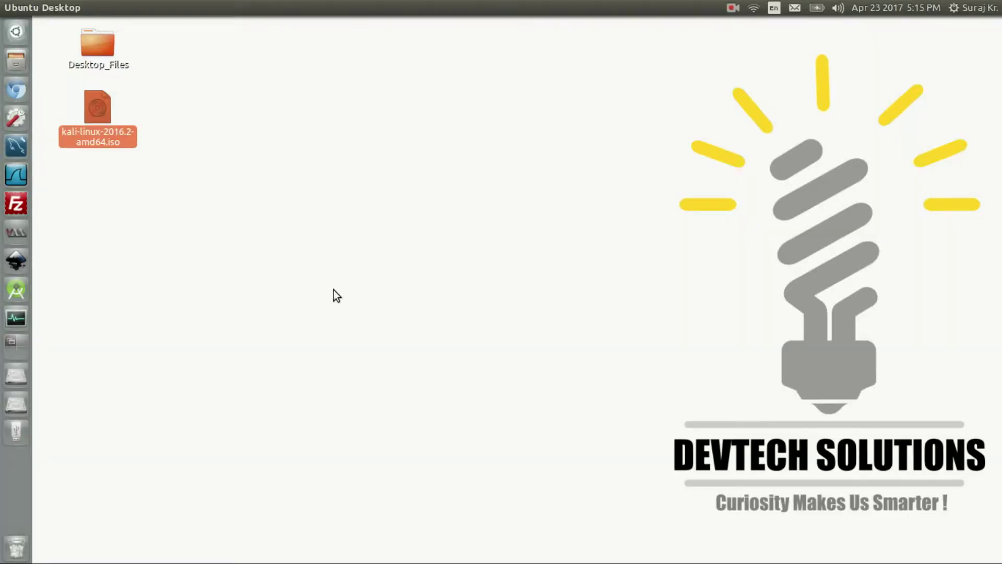
Step: Open a terminal, enlarge its text twice, and move the window lower on the desktop
key("ctrl+alt+t")
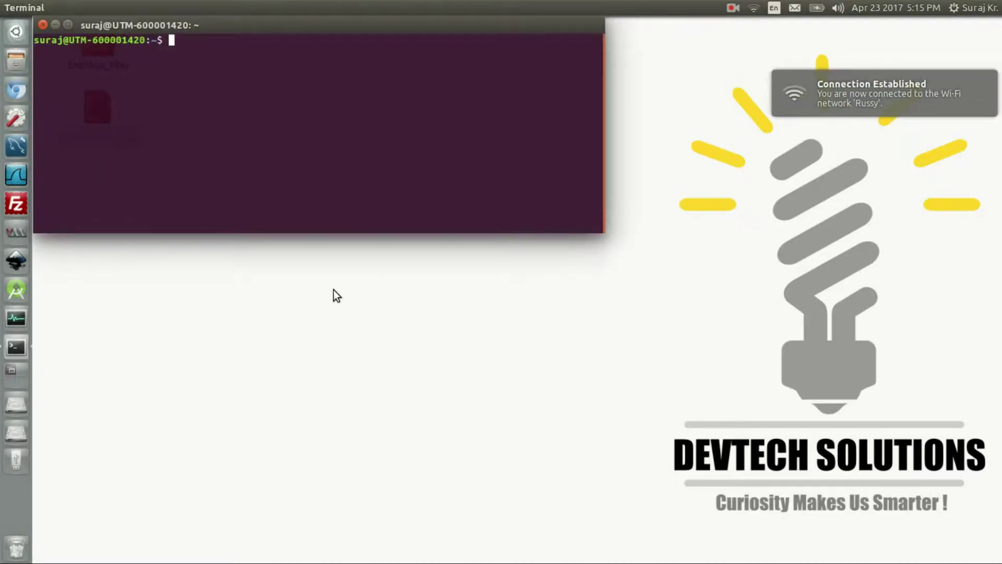
key("ctrl+shift+plus")
key("ctrl+shift+plus")
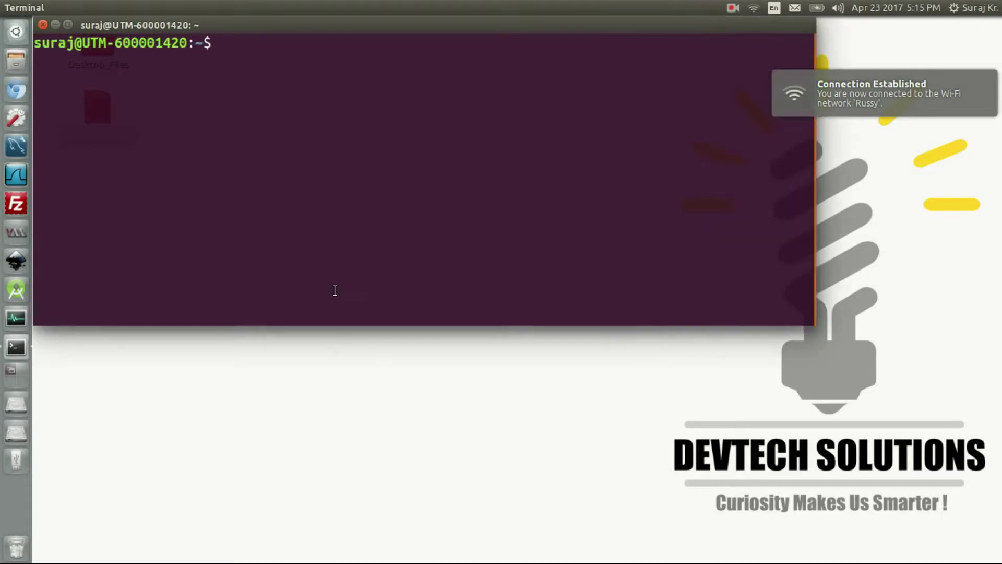
key("ctrl+shift+plus")
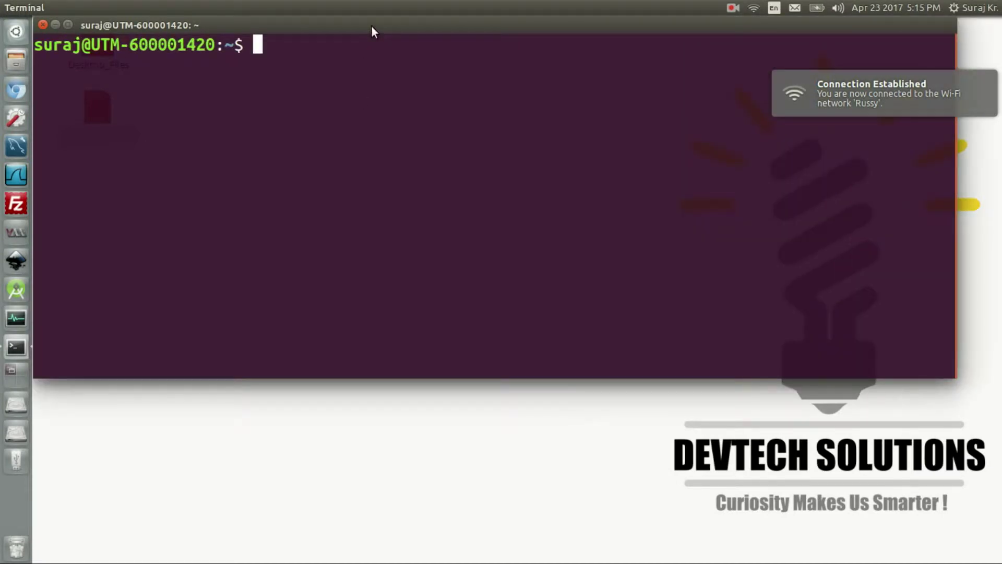
left_click_drag(371, 25, 377, 103)
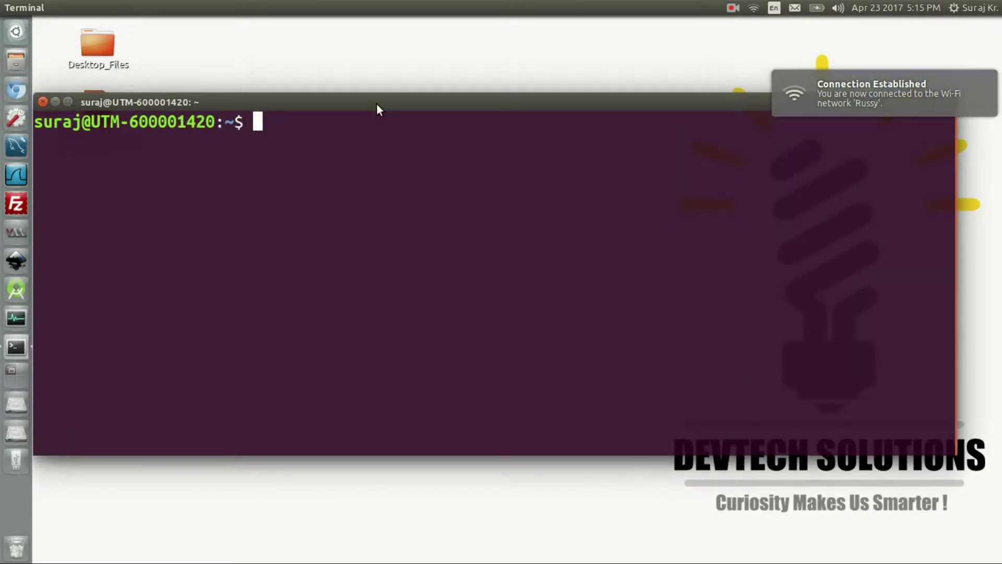
type("unet")
type("booti")
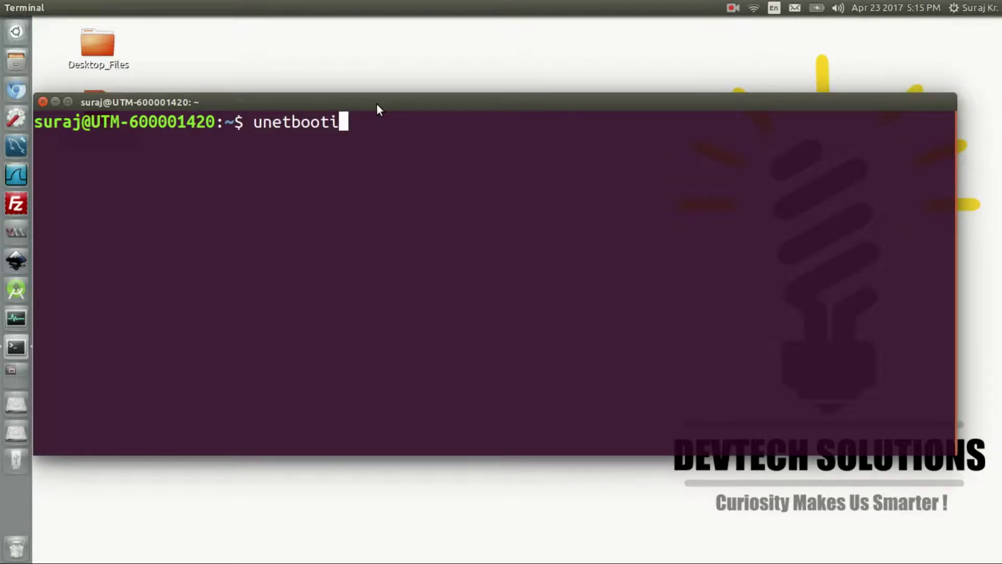
Step: Run 'sudo apt-get install unetbootin' with the password; it's already the newest version
key("ctrl+u")
type("sudo ")
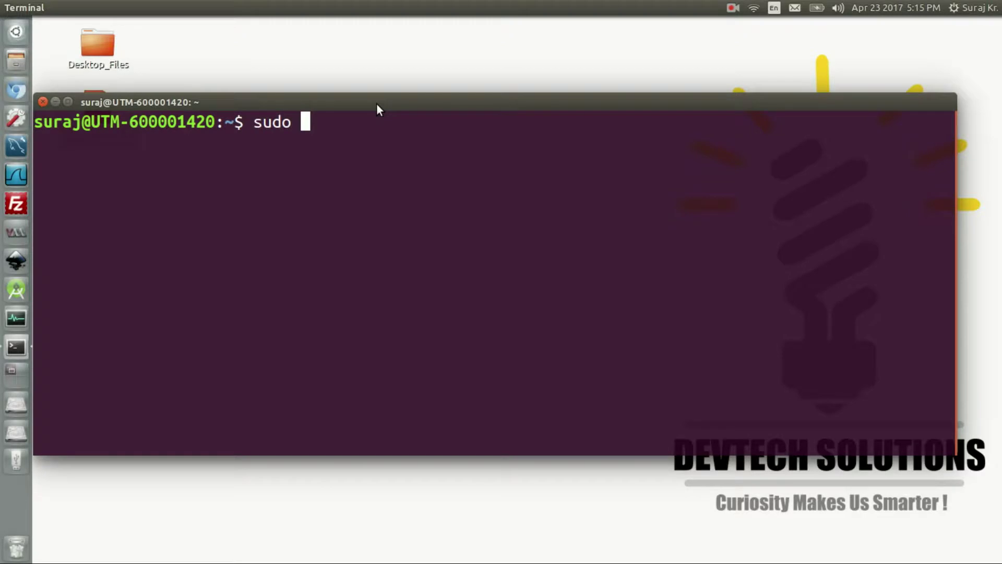
type("apt-get ")
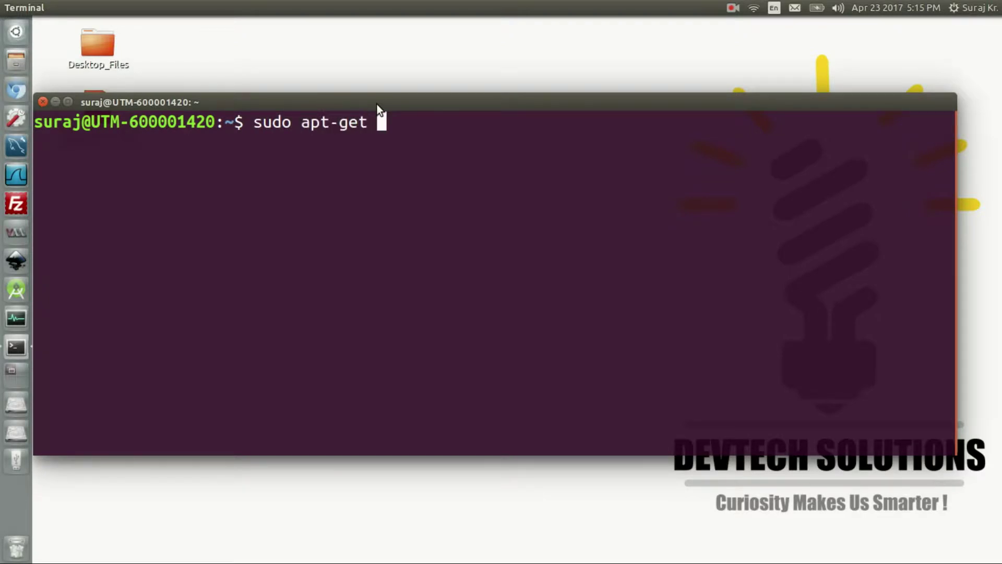
type("install unet")
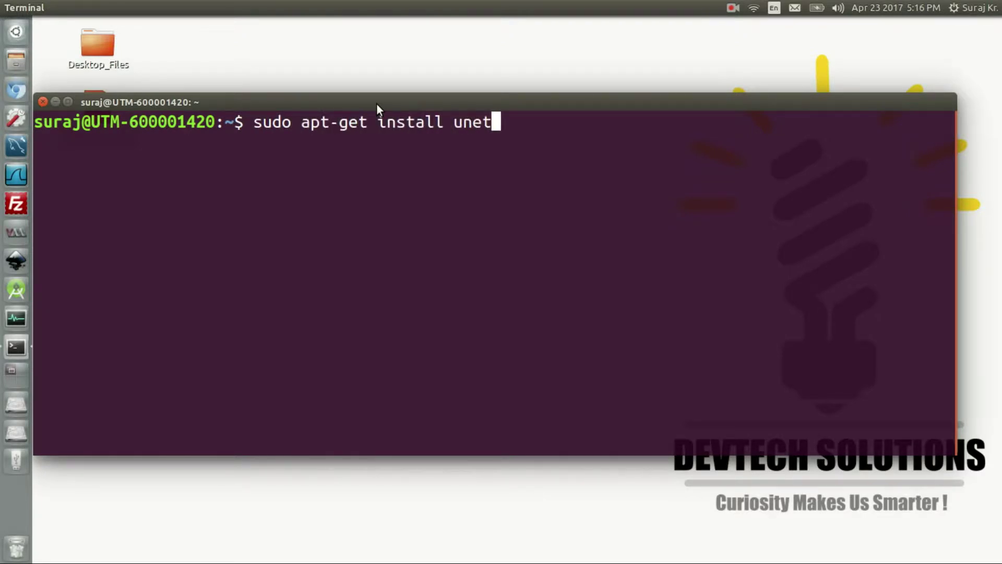
type("bootin")
key("Return")
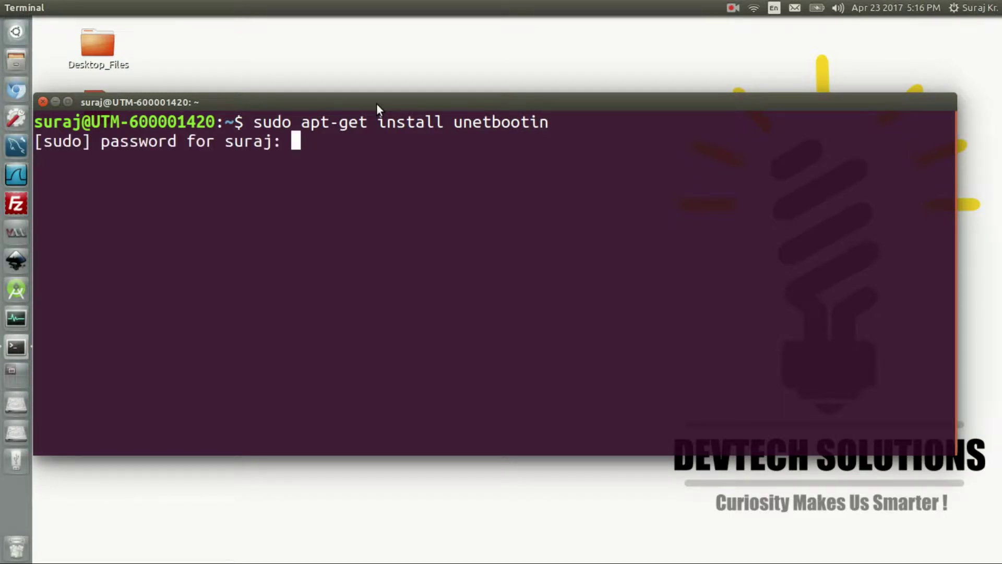
key("Return")
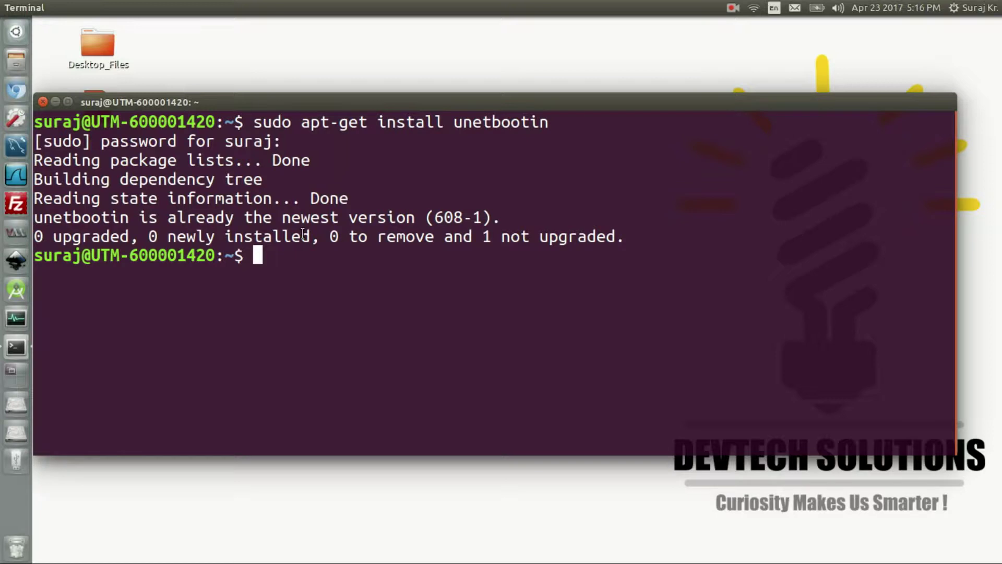
type("unetboo")
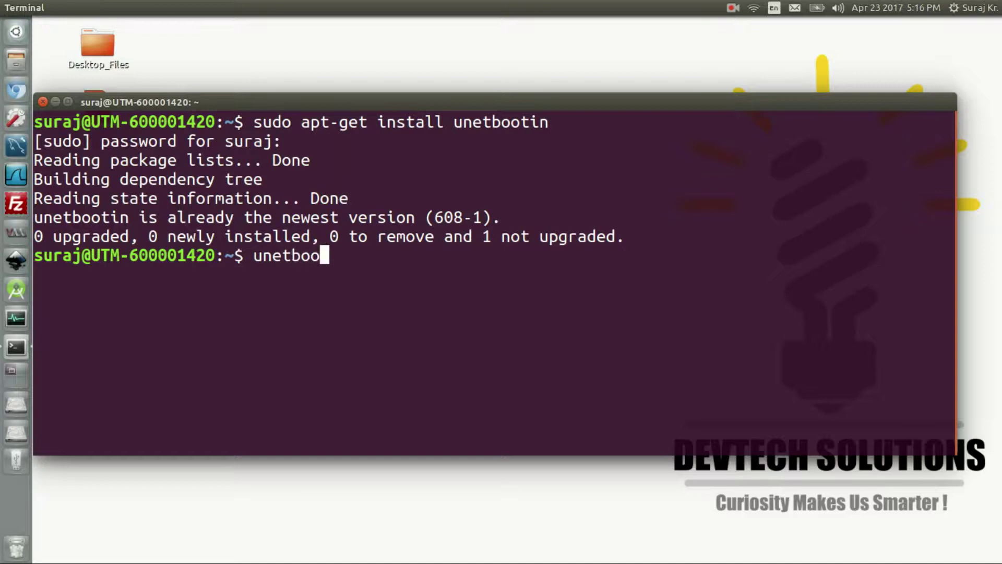
type("tin")
Step: Run the 'unetbootin' command in Terminal to raise the administrator password prompt
key("Return")
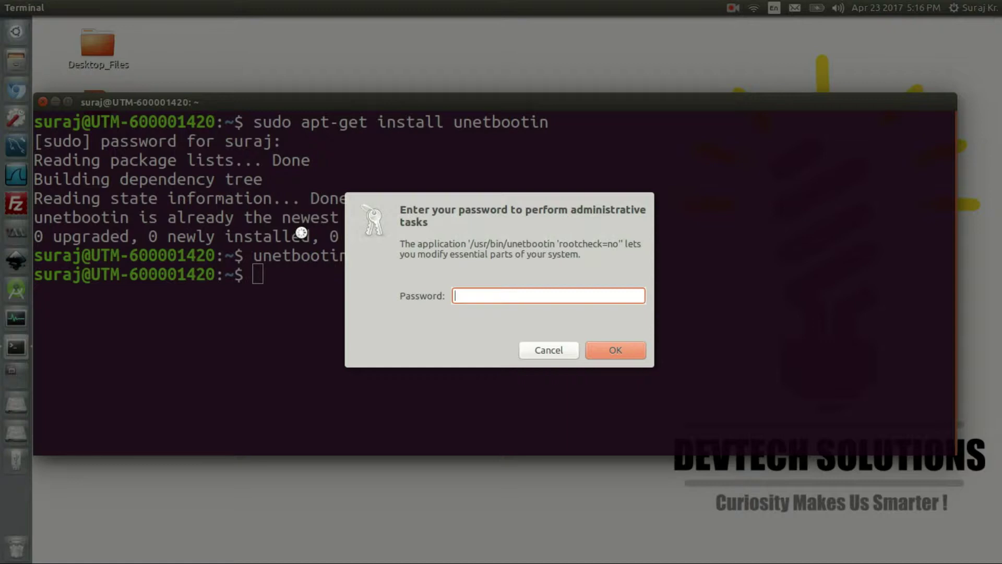
type("*******")
type("**")
Step: Authenticate, centre the UNetbootin window, choose Diskimage, and put the terminal away
key("Return")
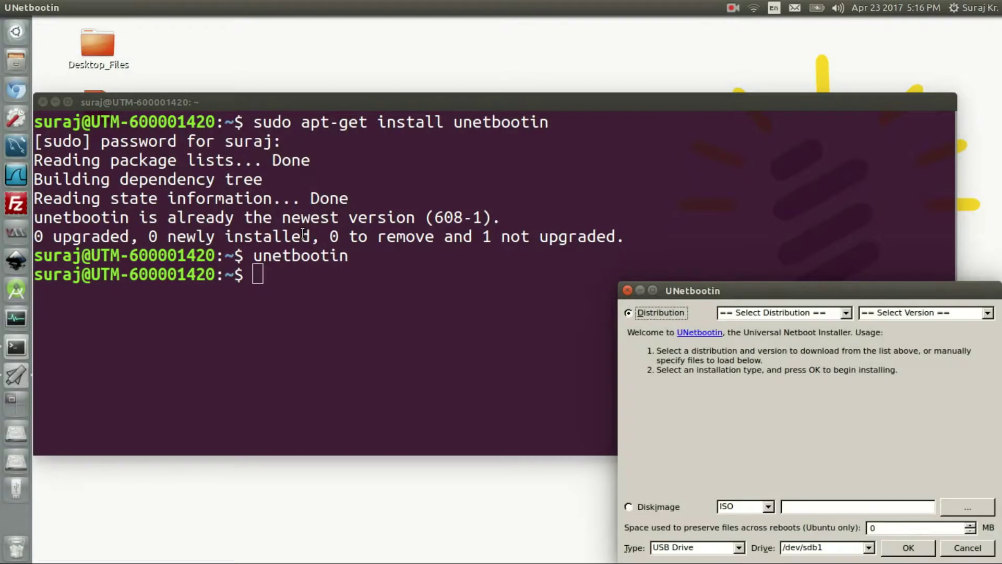
left_click_drag(778, 290, 537, 146)
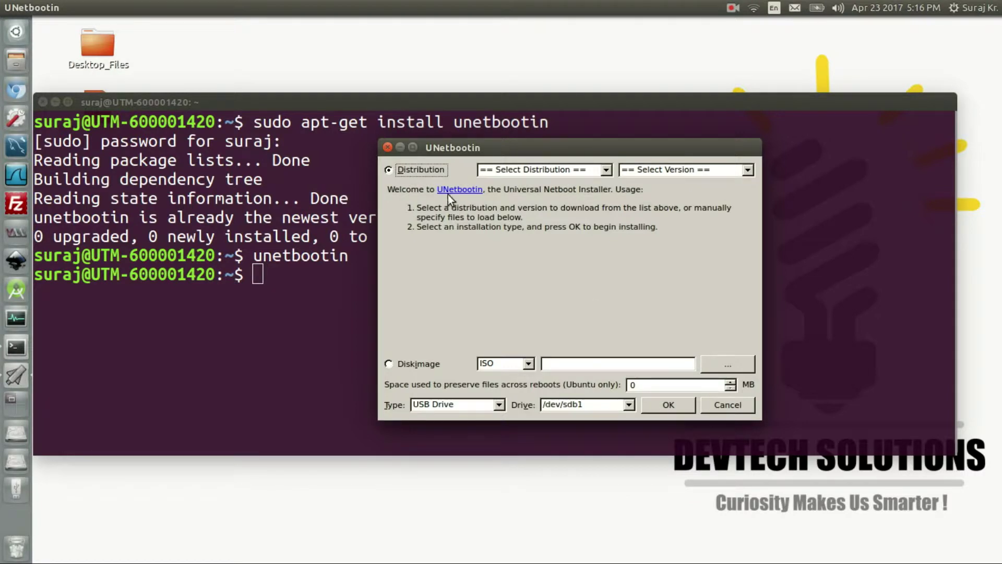
left_click(429, 362)
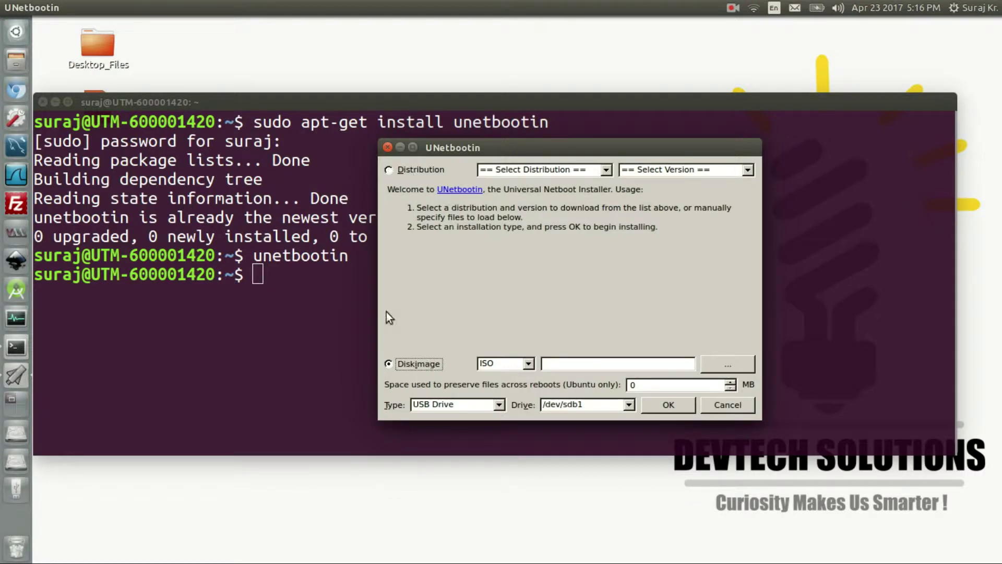
left_click(57, 102)
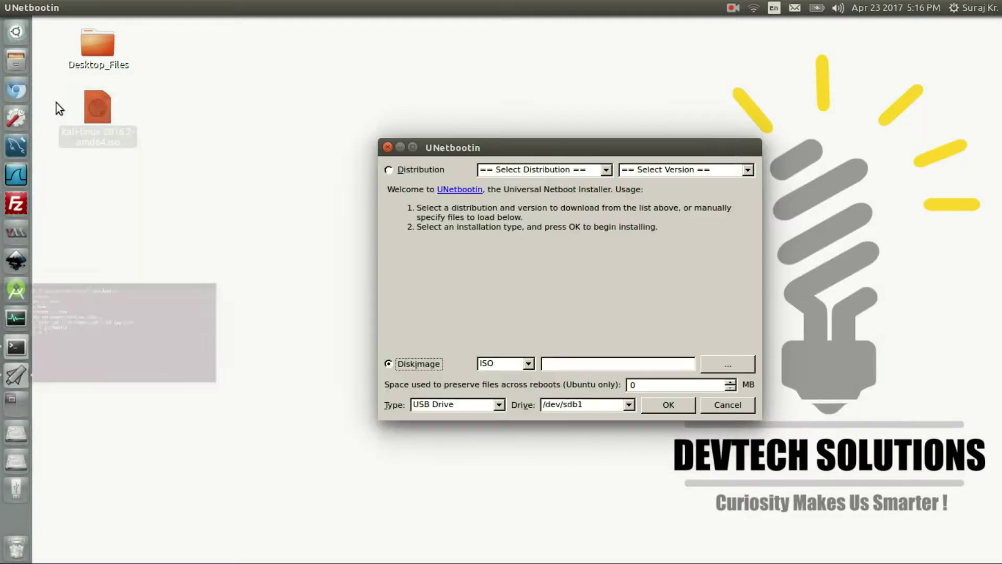
left_click(112, 172)
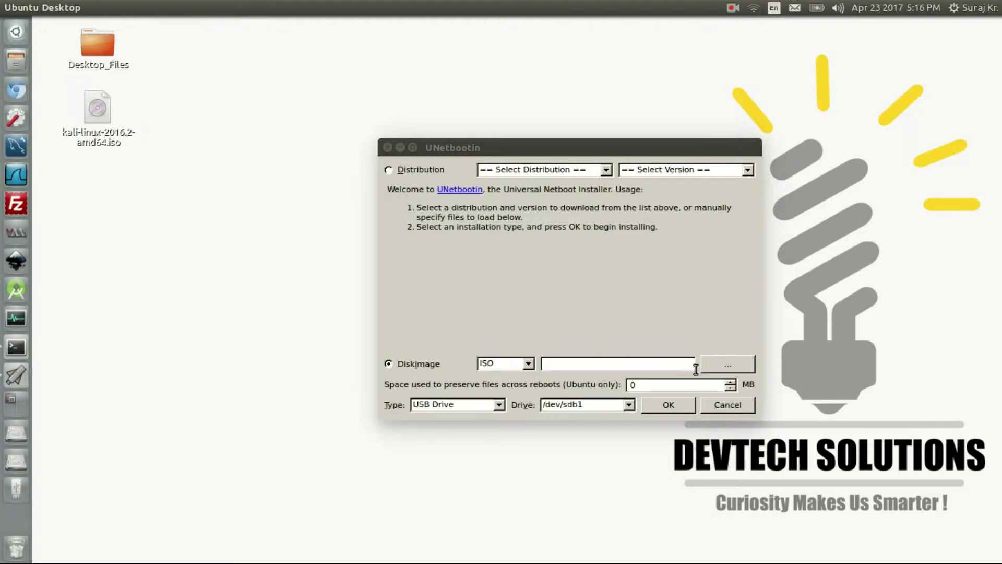
Step: Choose kali-linux-2016.2-amd64.iso from /home/user/Desktop as the disk image
left_click(726, 368)
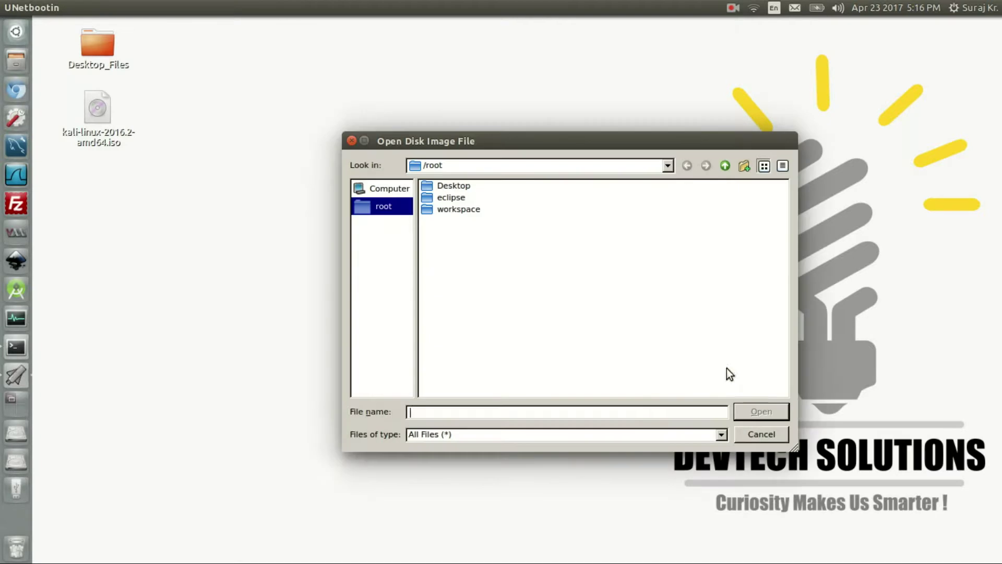
left_click(388, 190)
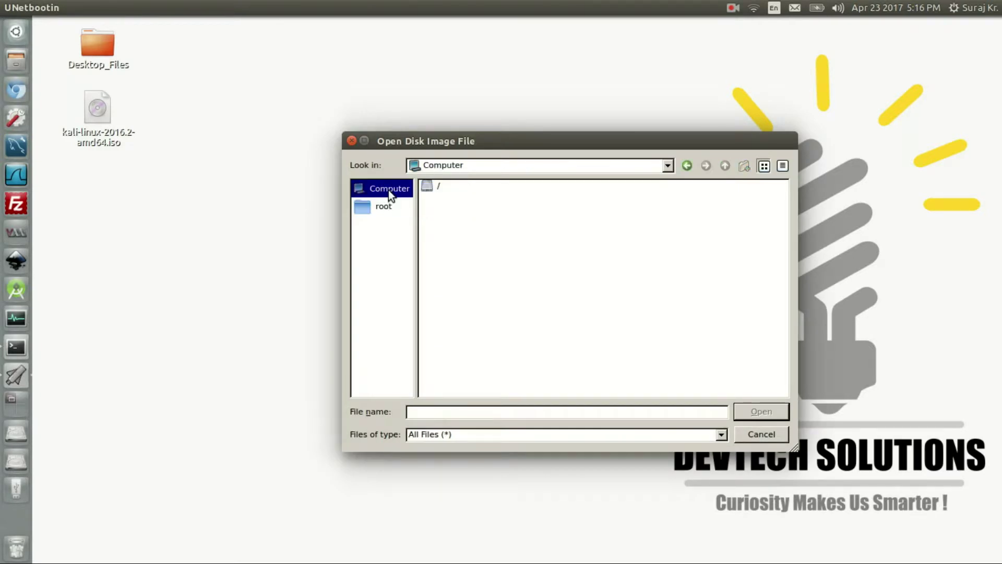
double_click(428, 186)
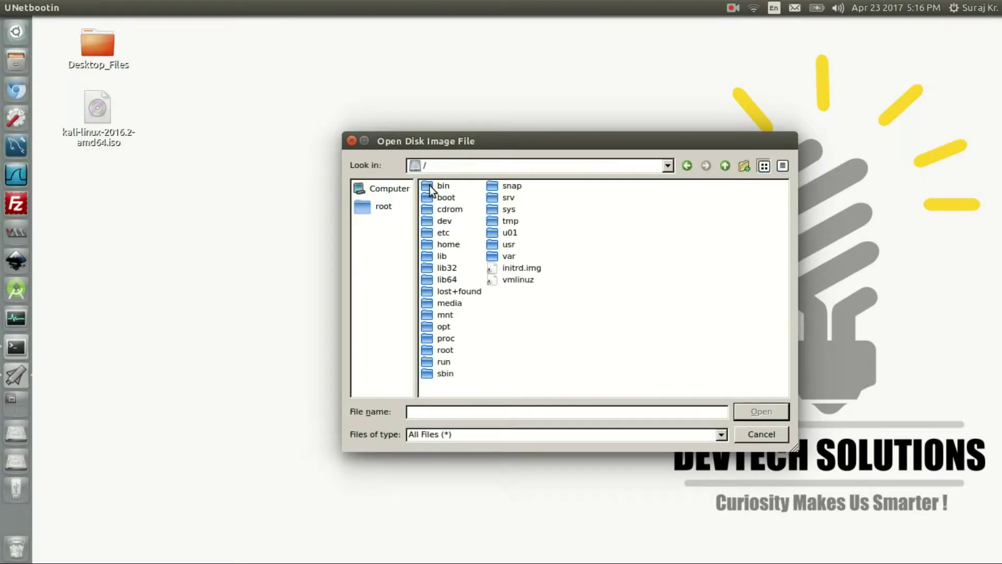
double_click(447, 243)
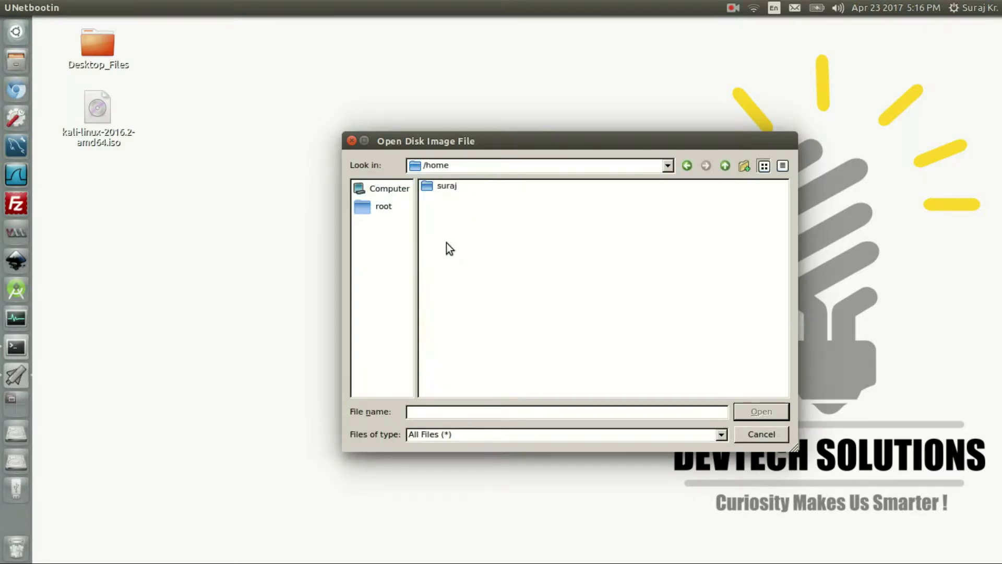
double_click(447, 187)
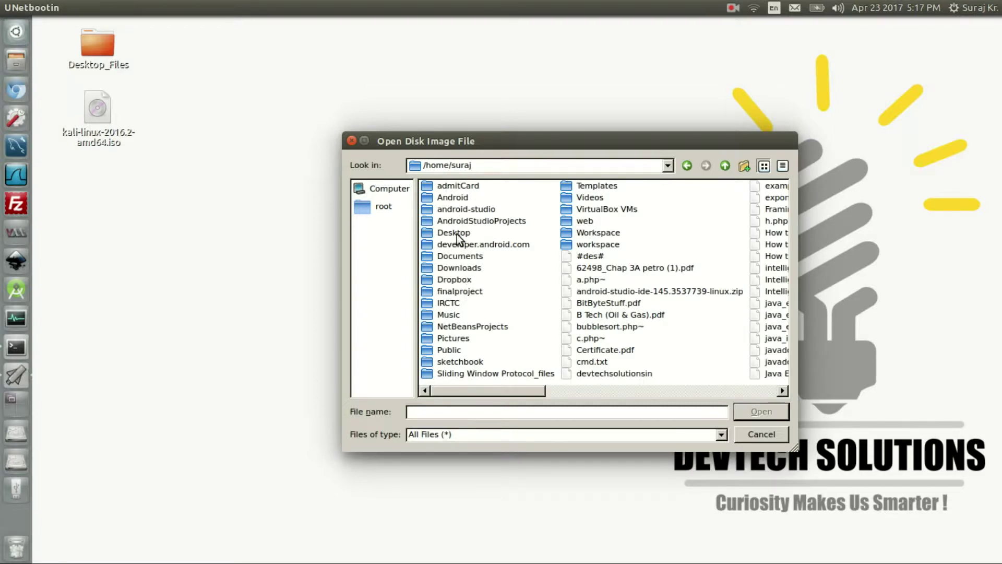
left_click(97, 117)
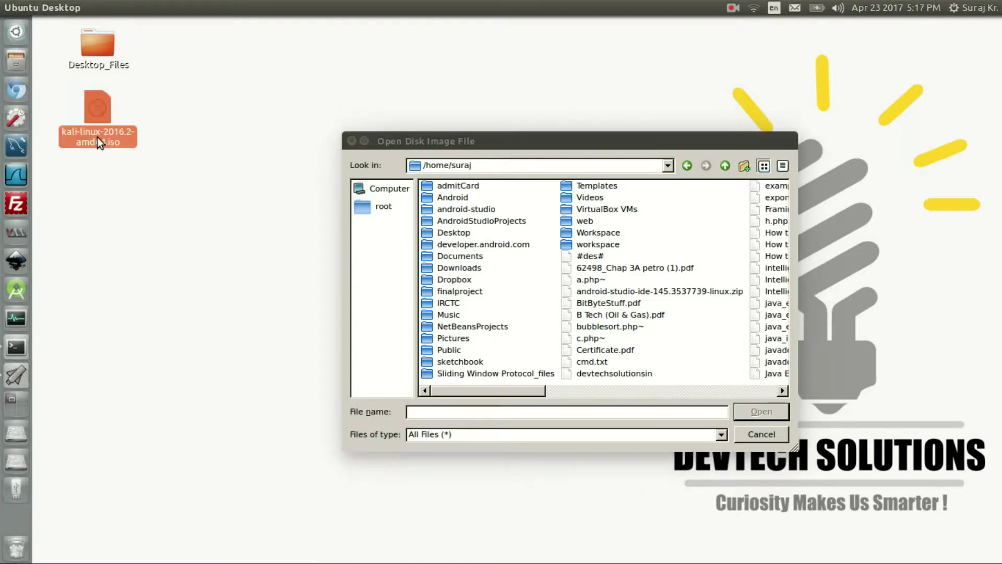
double_click(453, 232)
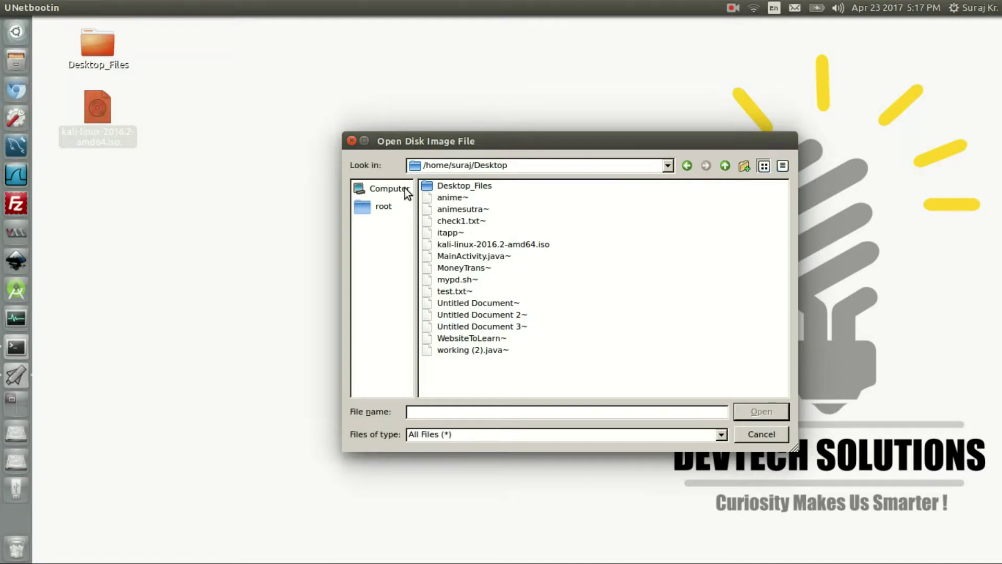
left_click(493, 244)
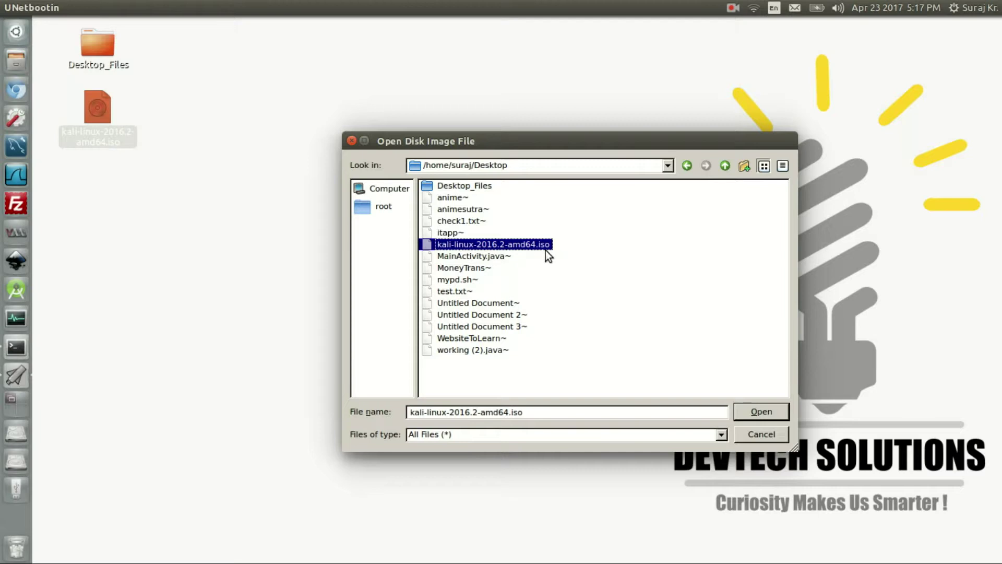
left_click(759, 413)
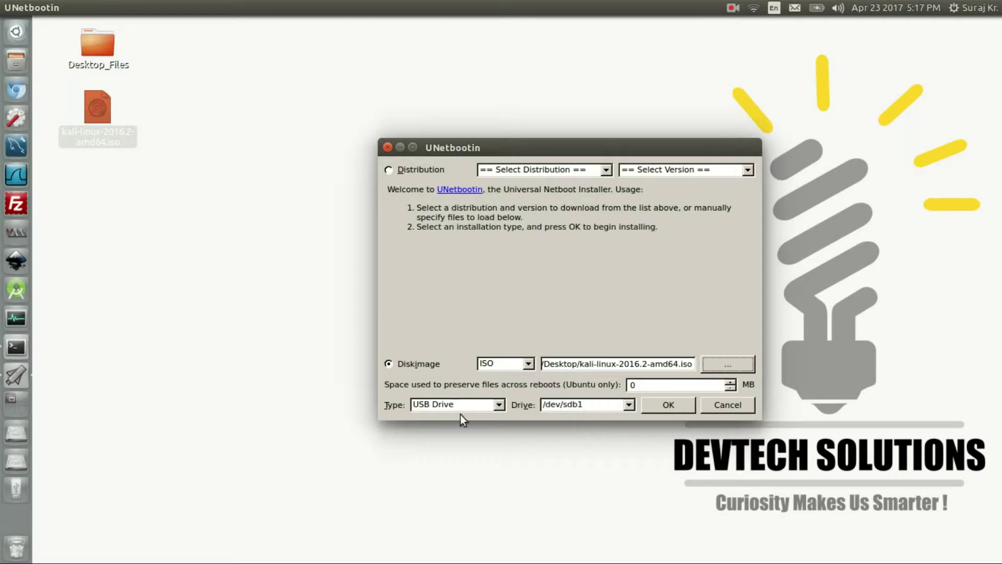
Step: Confirm USB Drive /dev/sdb1 as the target and start writing the Kali ISO
left_click(668, 404)
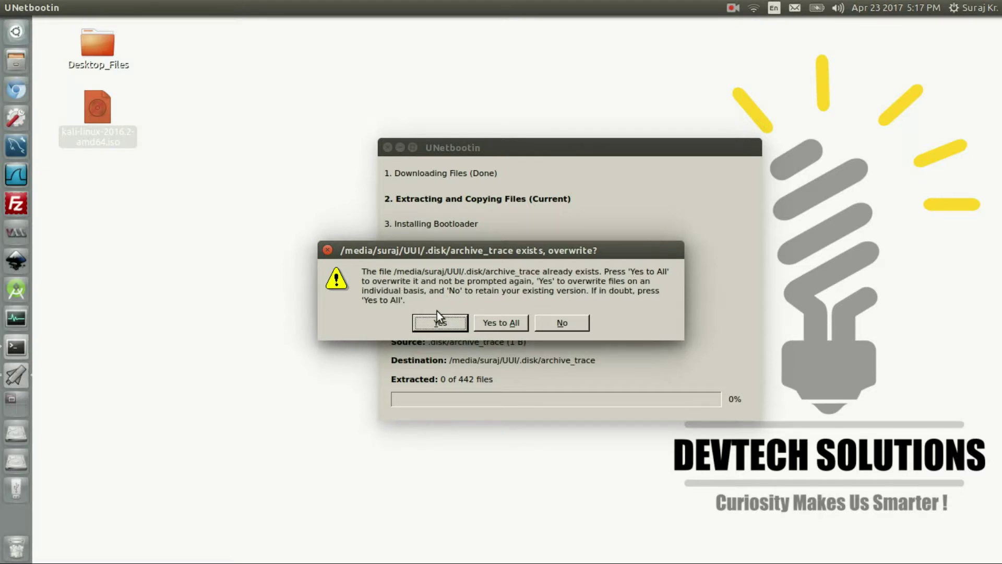
Step: Choose 'Yes to All' for overwriting, then move the installer window aside while it finishes
left_click(498, 324)
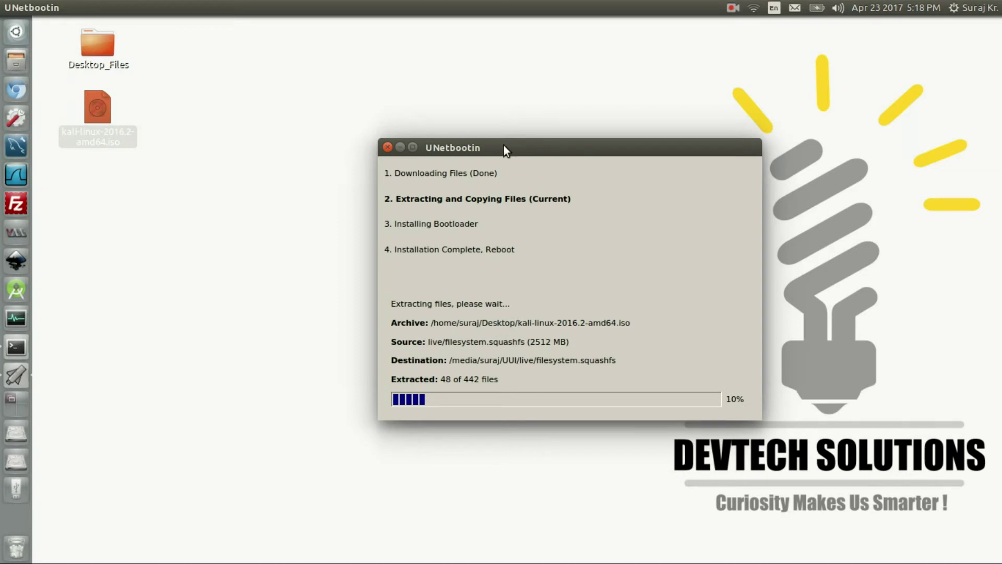
left_click_drag(503, 147, 426, 111)
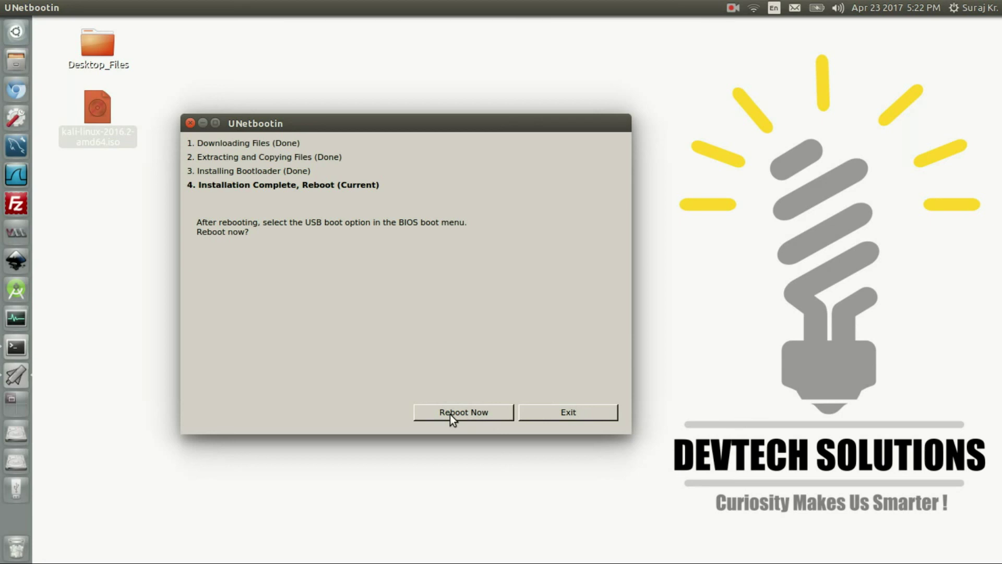
Step: Exit UNetbootin from the Installation Complete screen without rebooting
left_click(554, 407)
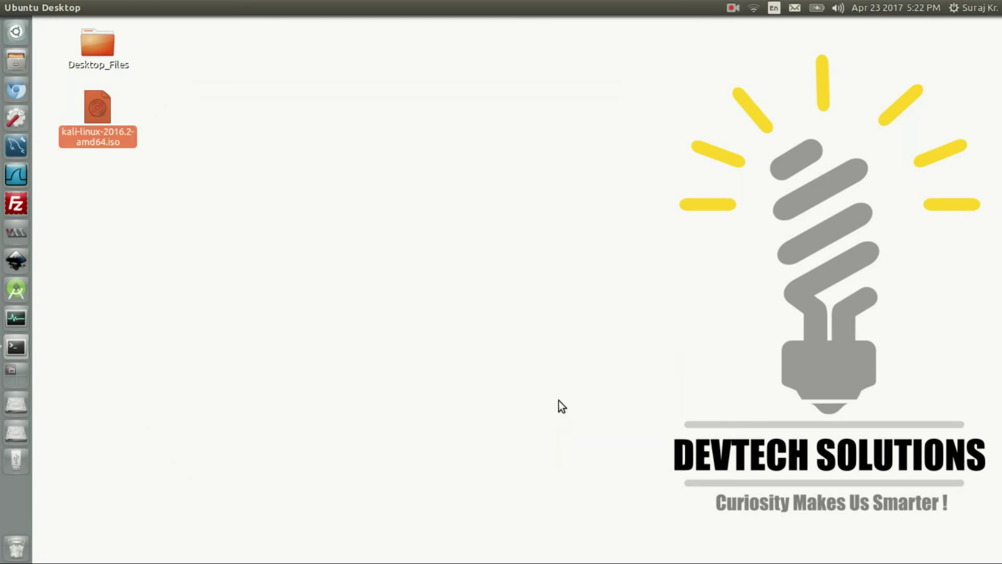